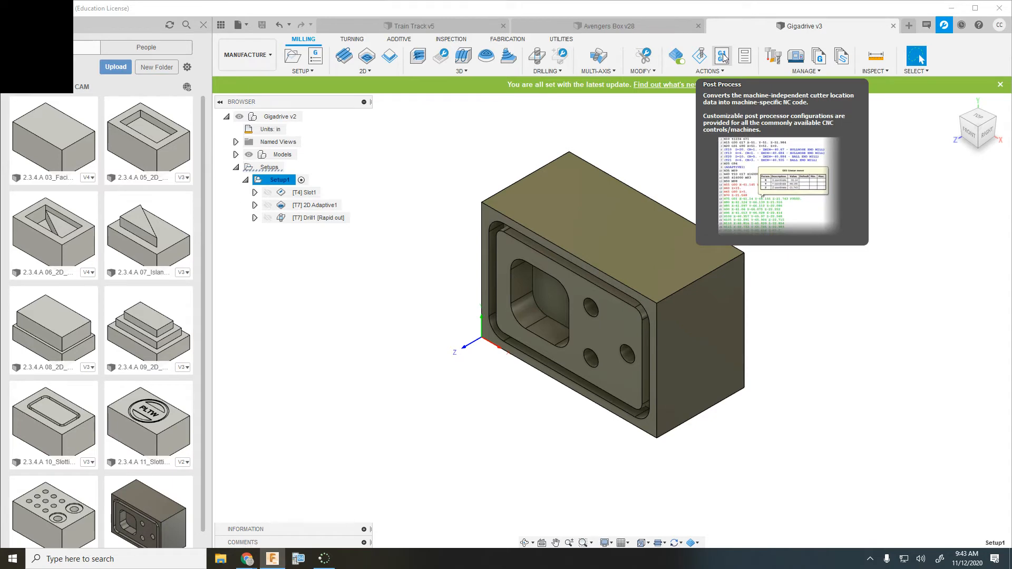
left_click(723, 57)
left_click_drag(397, 87, 351, 251)
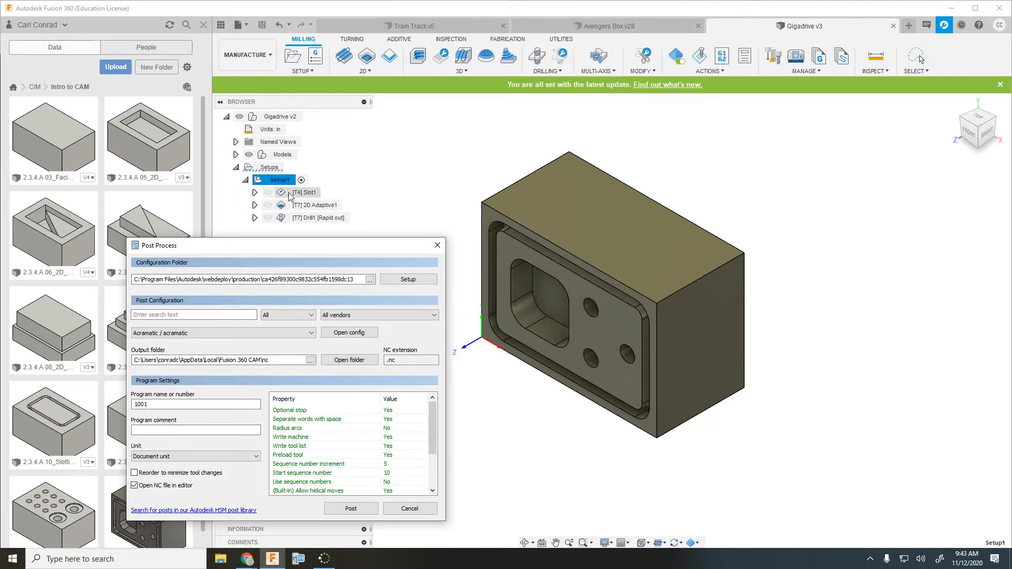
left_click(437, 246)
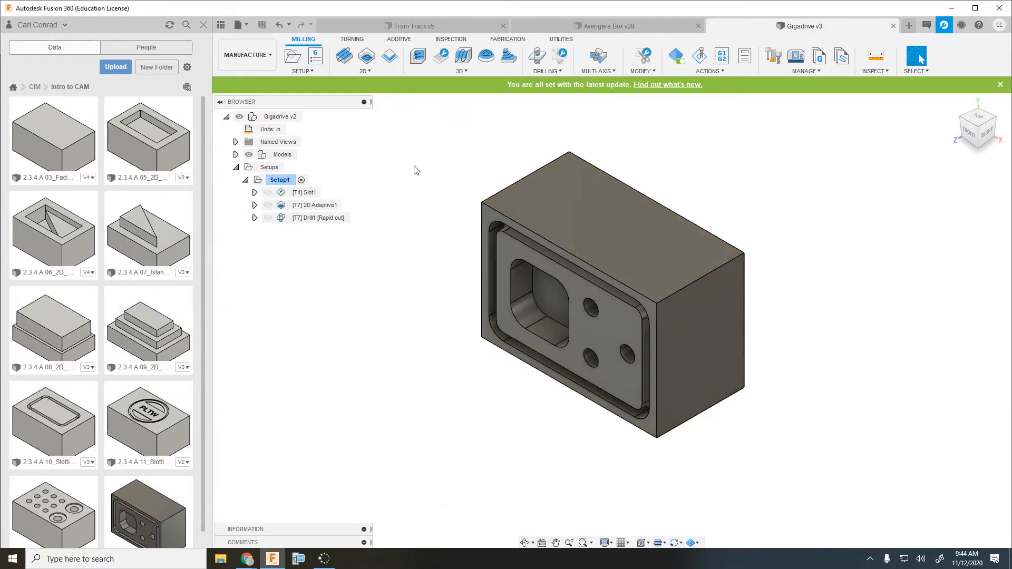
Step: Begin post processing only the Slot1 operation, using the personal post library with the DHS_Shopbot 2 configuration
left_click(305, 193)
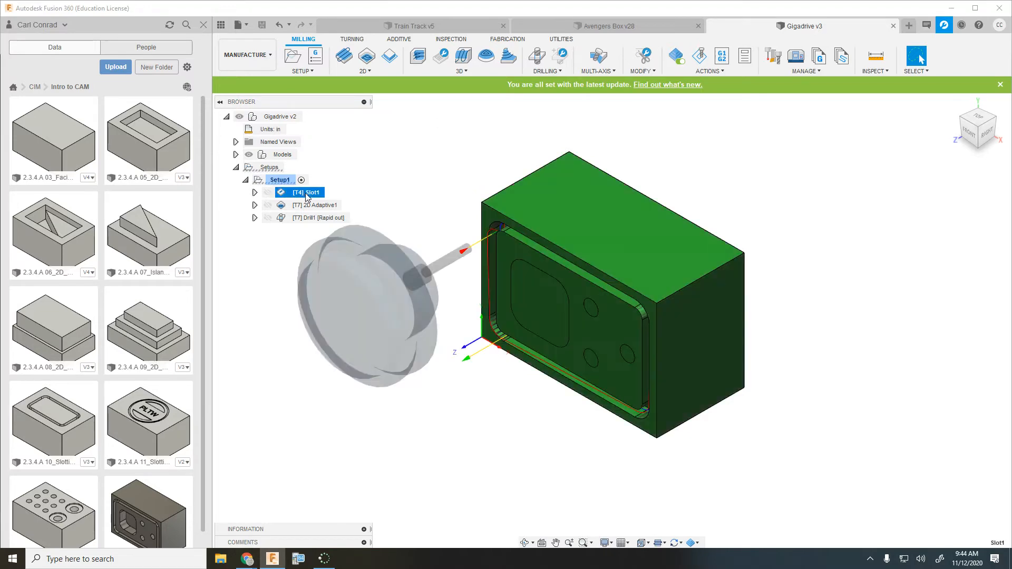
left_click(722, 56)
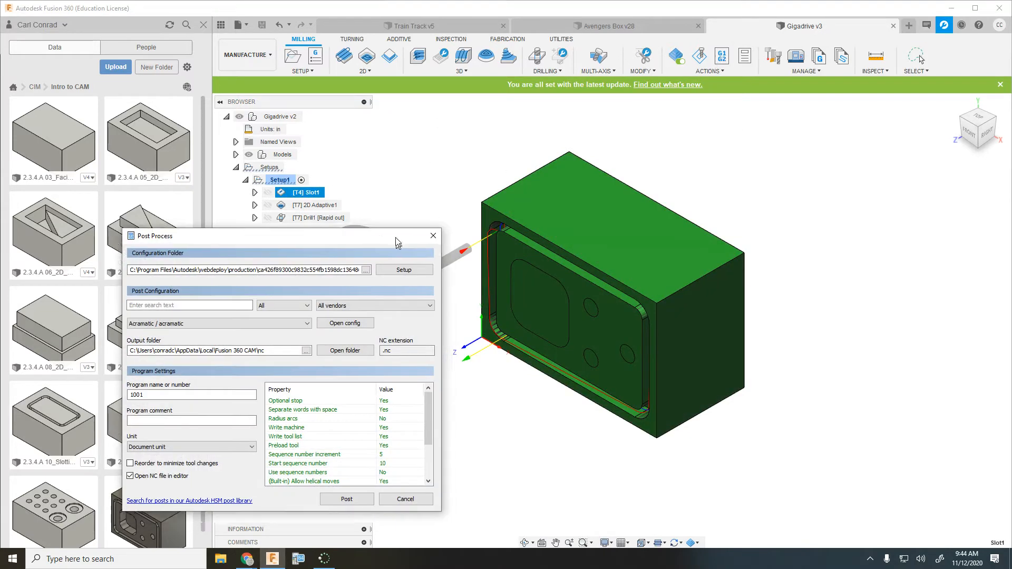
left_click(413, 203)
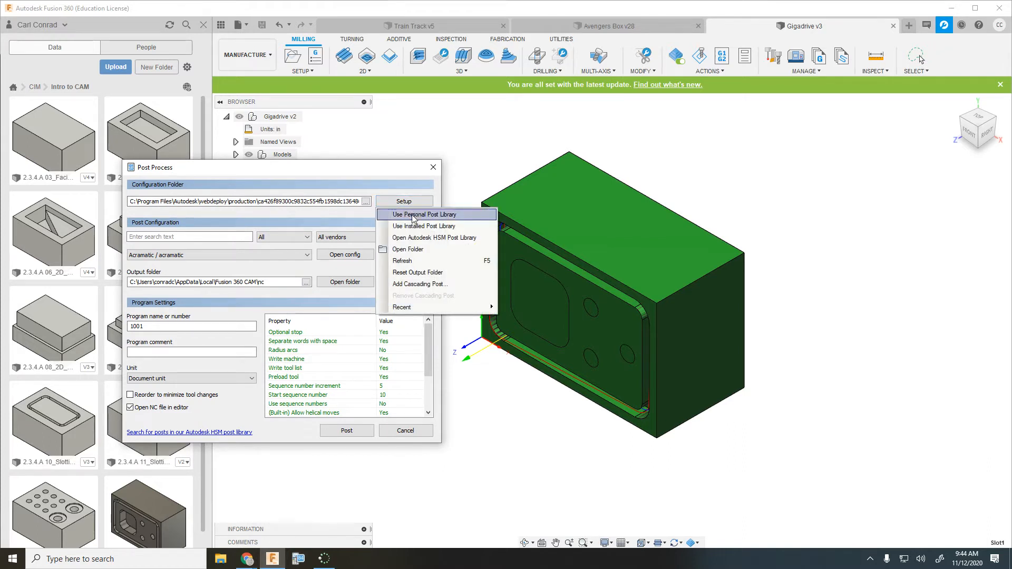
left_click(412, 215)
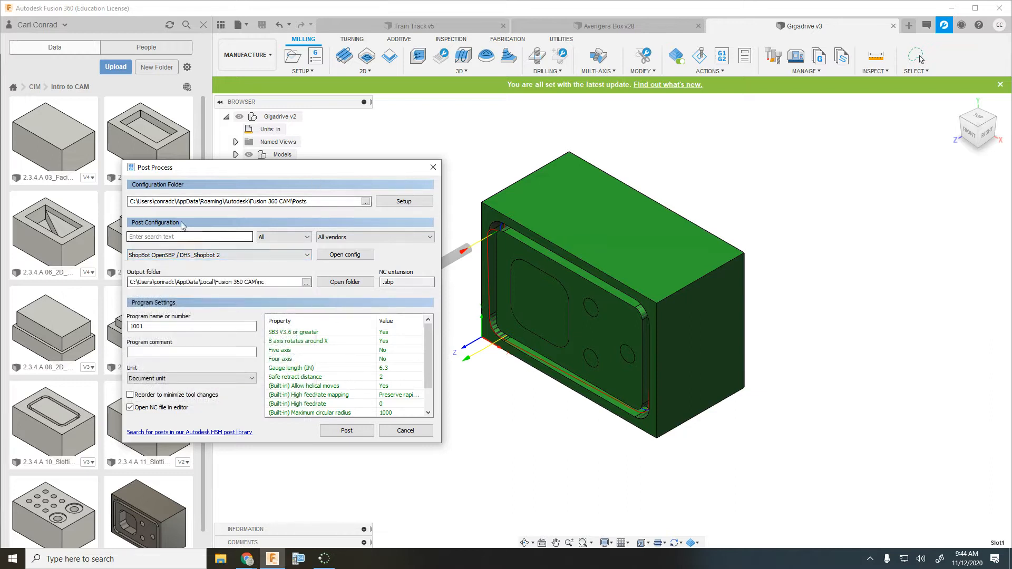
Step: Name the slot program 01 Gigadrive Slot CJC T4
left_click(154, 325)
double_click(154, 324)
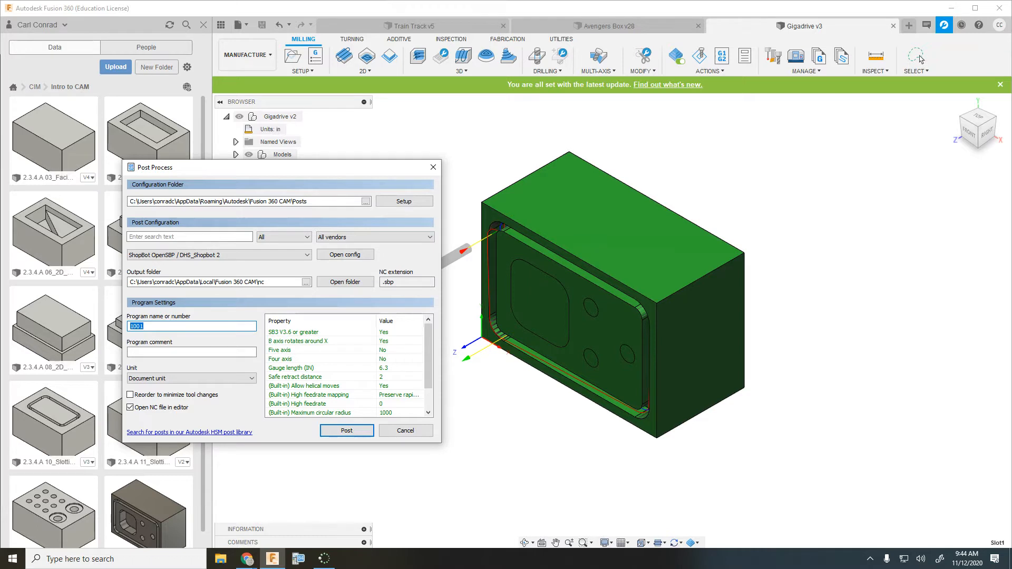
type("0")
type("1 Gigadrive Slo")
type("t CJC T4")
Step: Enter the program comment Stock 3 x 2 x 1.5
left_click(171, 353)
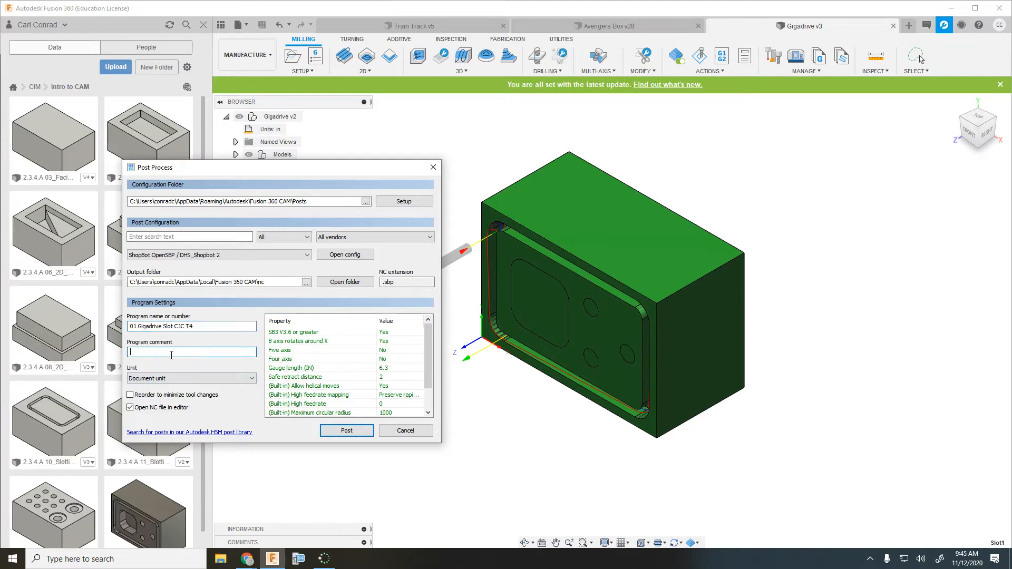
type("Sto")
key("BackSpace")
key("BackSpace")
key("BackSpace")
key("BackSpace")
type("2 x 1.5")
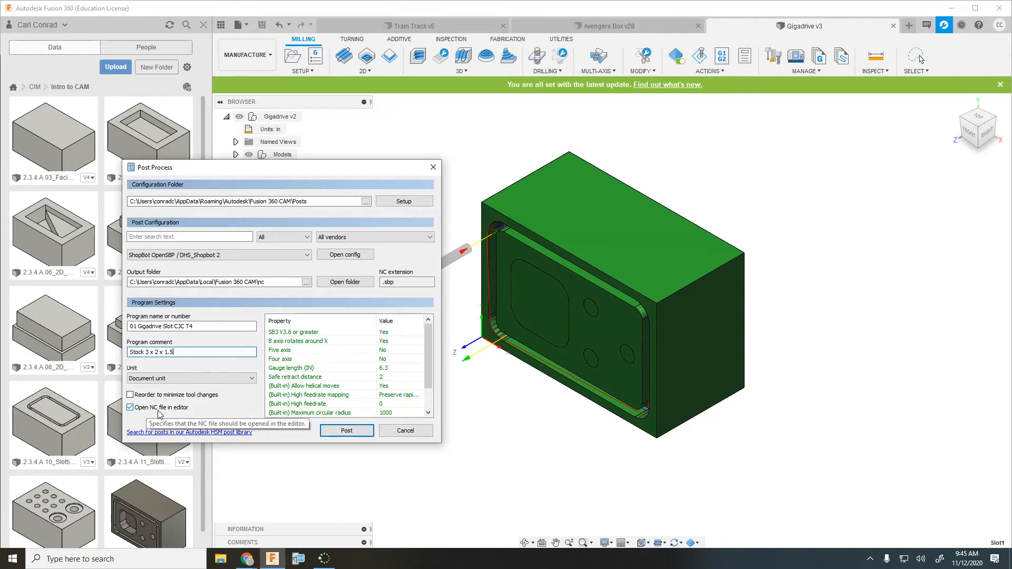
Step: Post the slot program to the Downloads folder and accept the Visual Studio Code download, opting out of repeat prompts
left_click(345, 431)
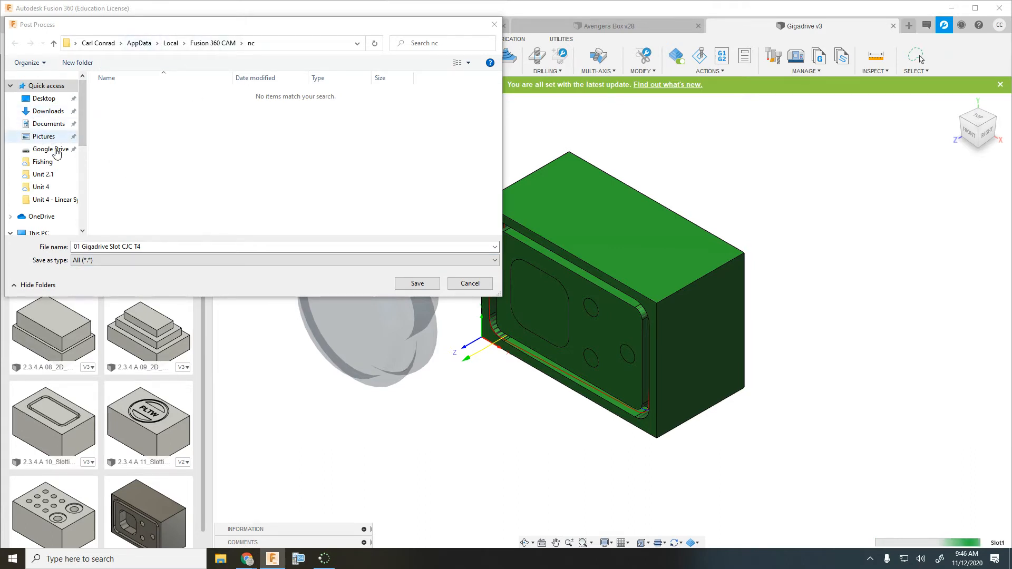
mouse_move(85, 151)
left_mouse_down()
mouse_move(86, 222)
mouse_move(84, 140)
left_mouse_up()
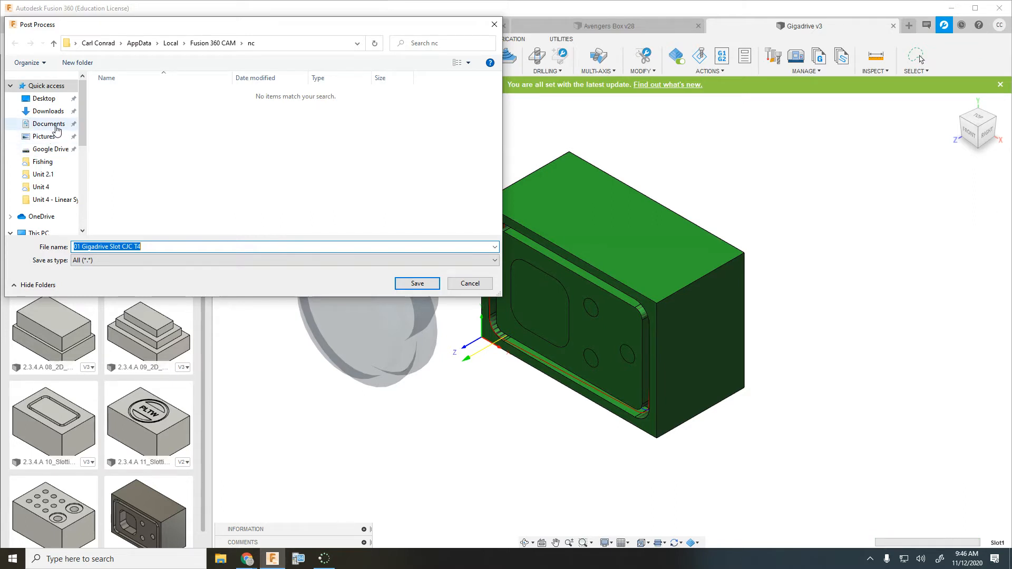
left_click(54, 127)
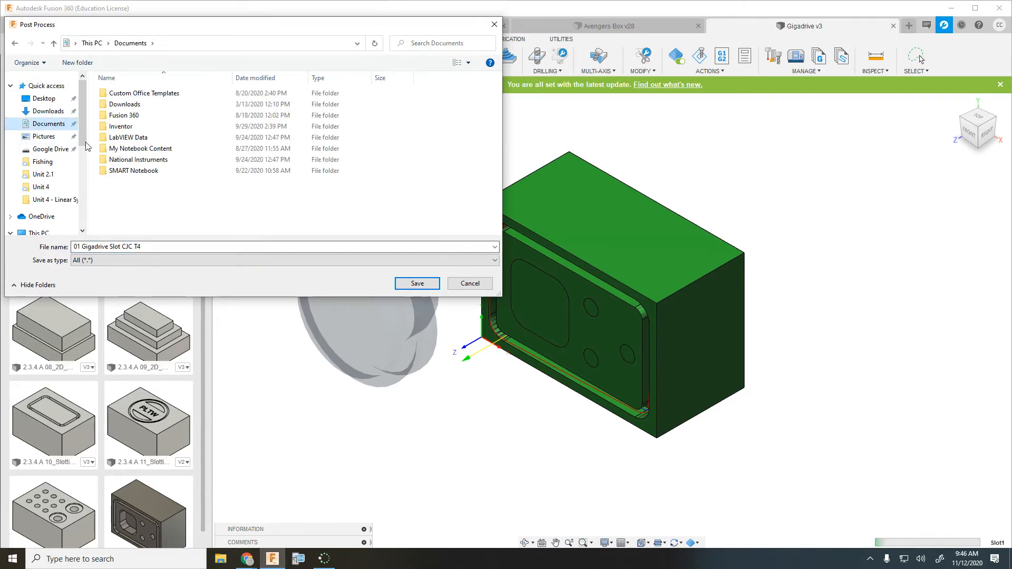
left_click(61, 113)
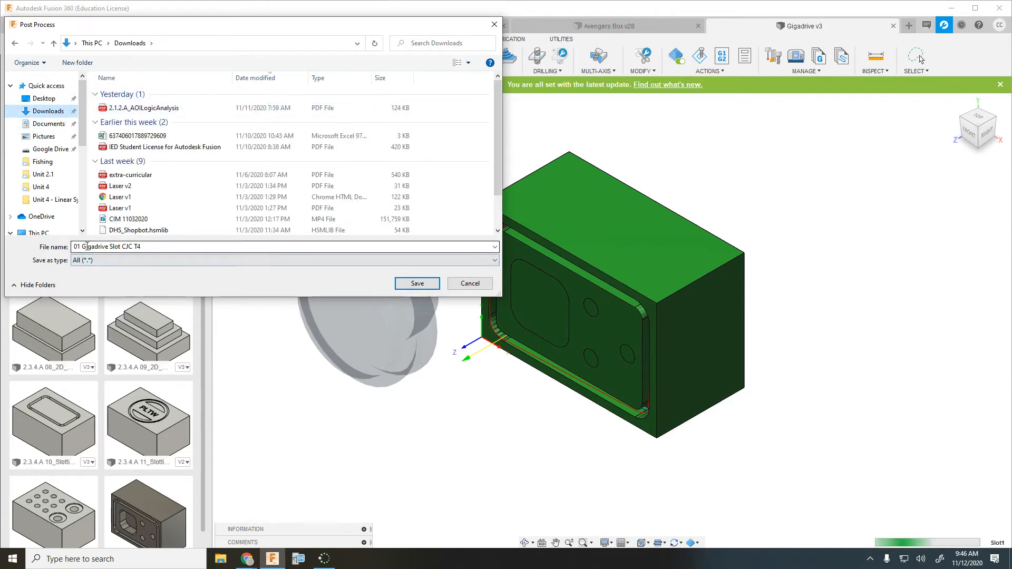
left_click(424, 284)
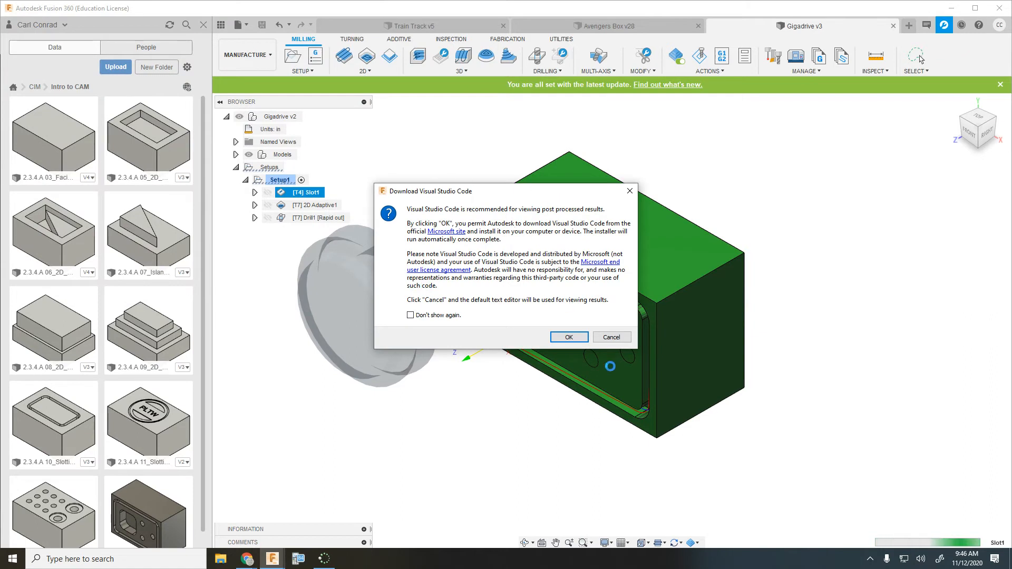
left_click(411, 315)
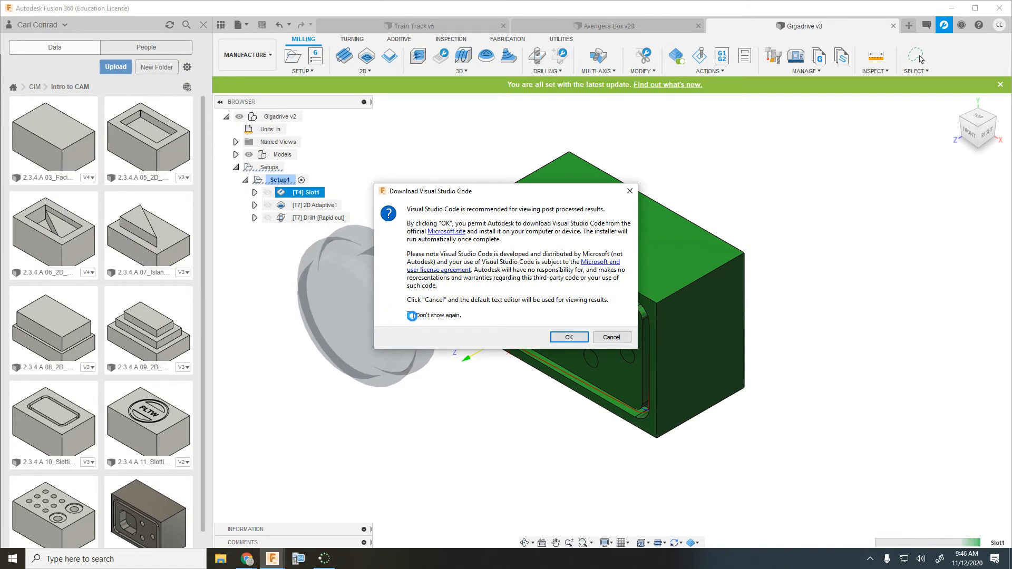
left_click(554, 337)
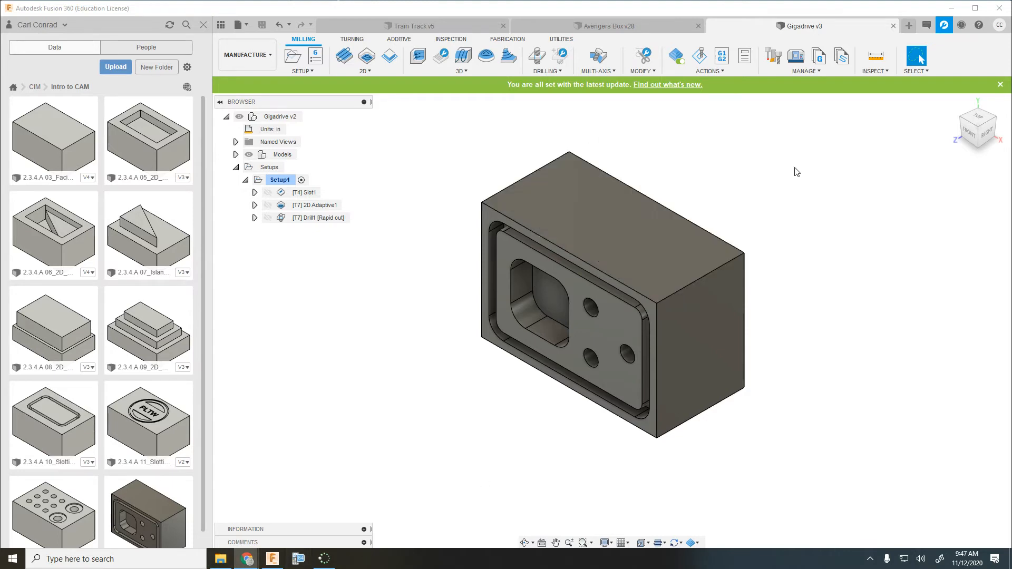
Step: Switch to the Downloads folder and open 01 Gigadrive Slot CJC T4 in ShopBot Edit
left_click(951, 9)
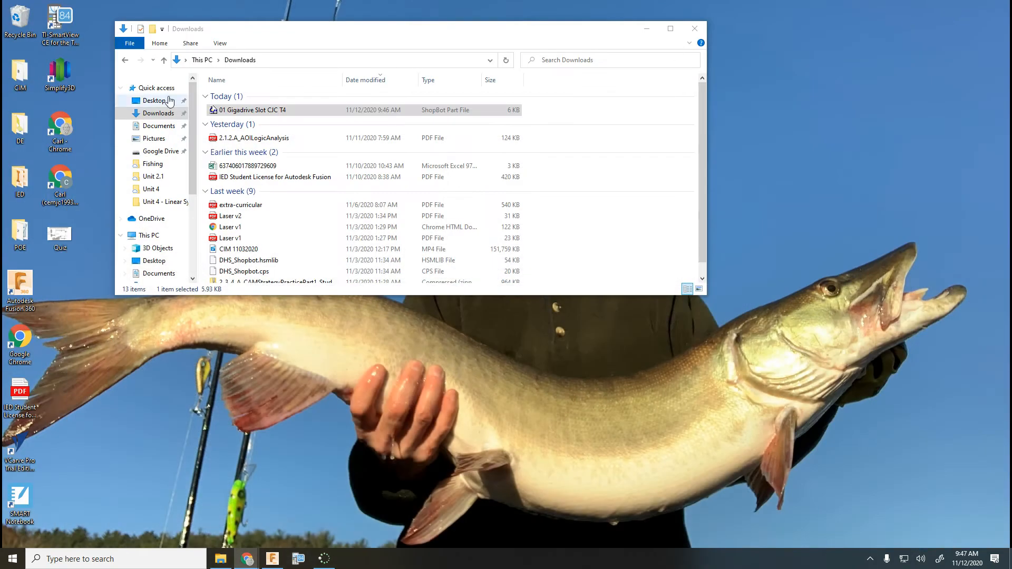
right_click(244, 110)
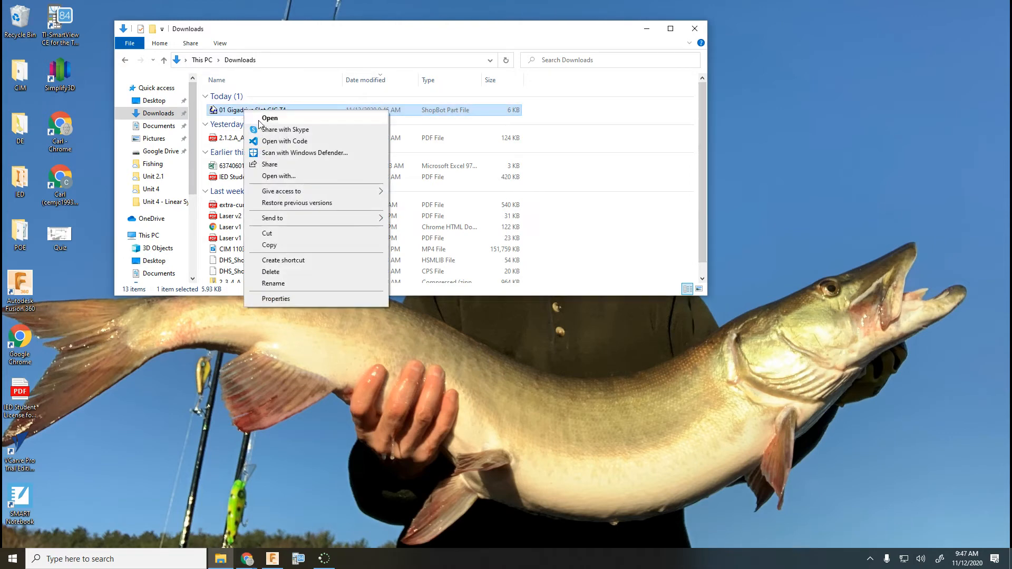
left_click(265, 119)
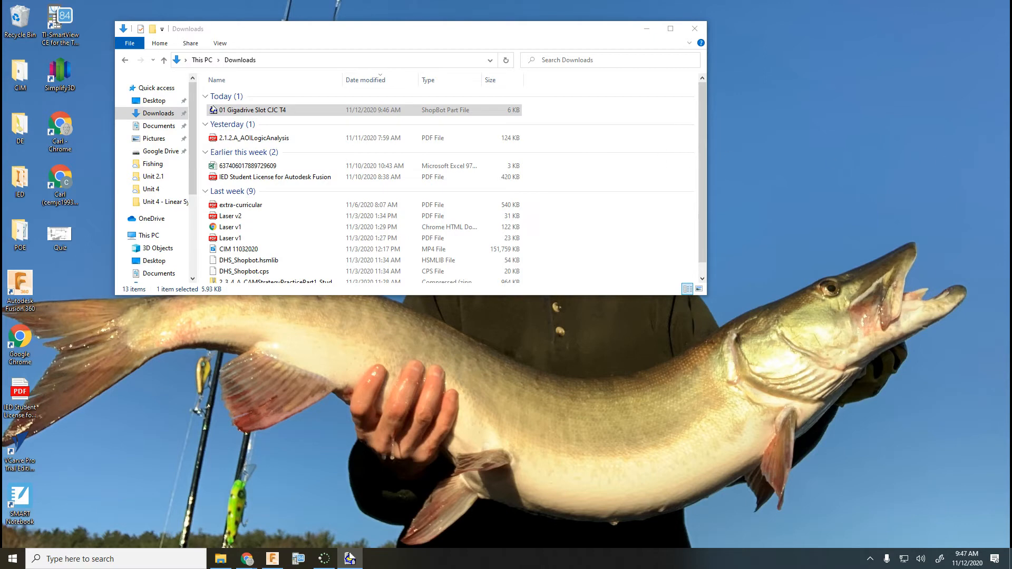
left_click(425, 118)
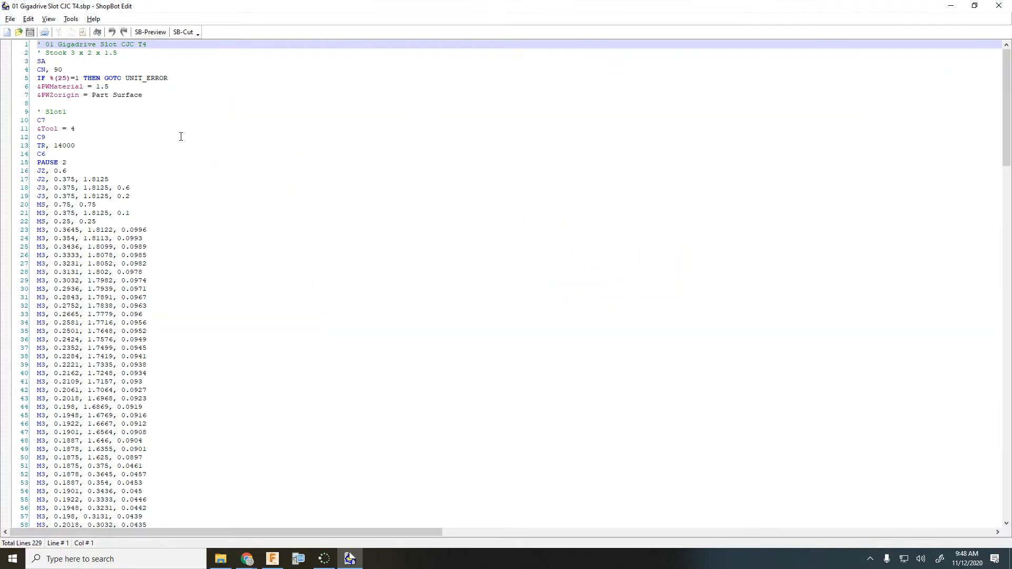
Step: Insert two blank lines below the stock size comment at the start of the slot program
left_click(112, 63)
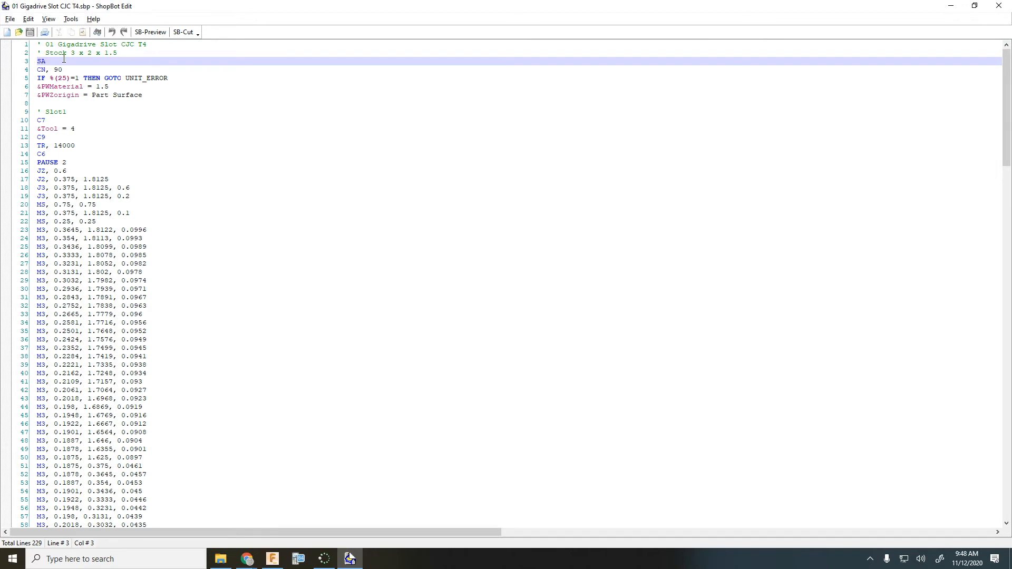
left_click(130, 55)
key("Return")
key("Return")
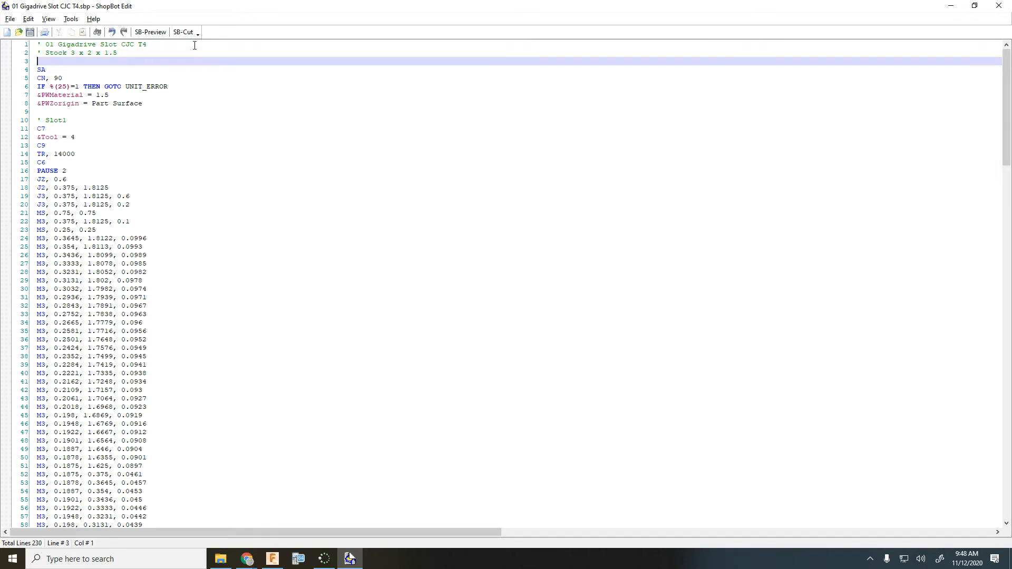
left_click(42, 61)
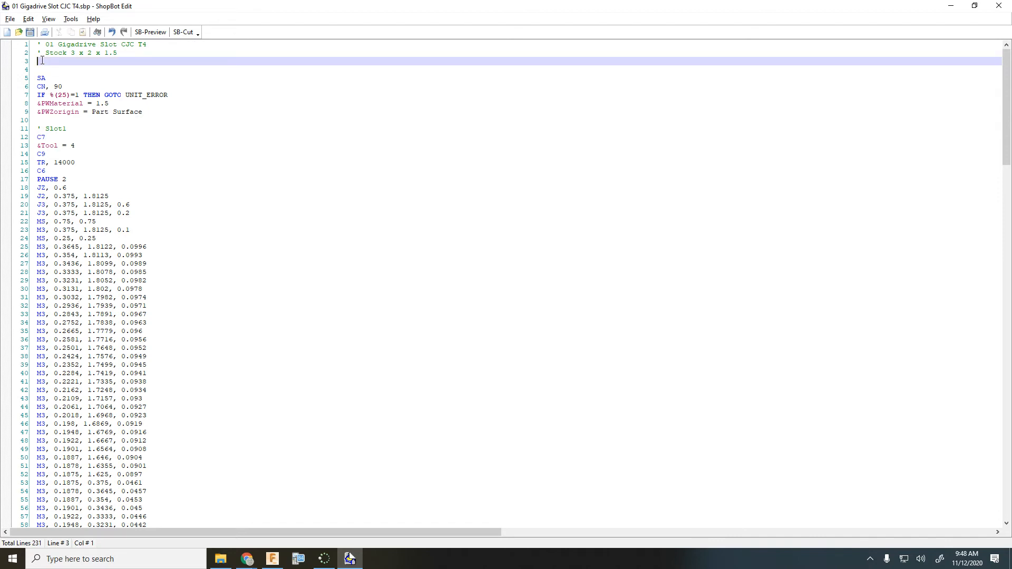
Step: Activate the J2 jog command near the program's end by deleting the comment text in front of it
scroll(212, 324, "down", 17)
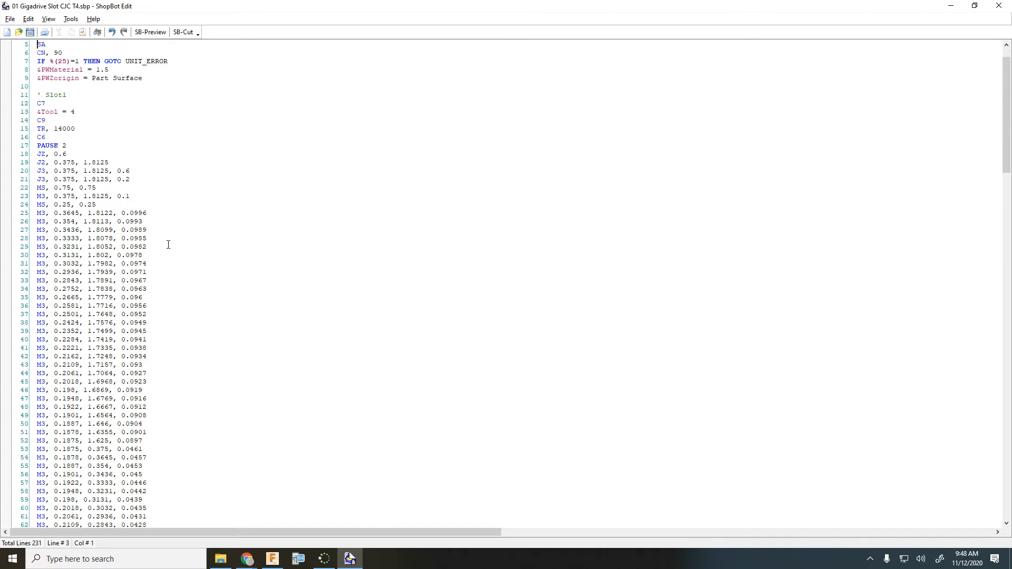
scroll(212, 324, "down", 3)
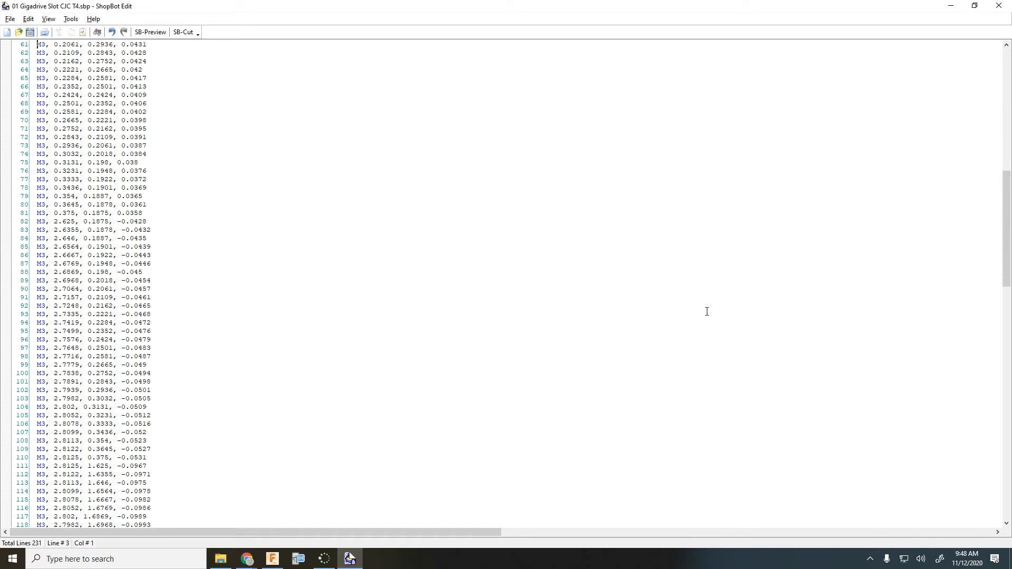
scroll(212, 323, "down", 20)
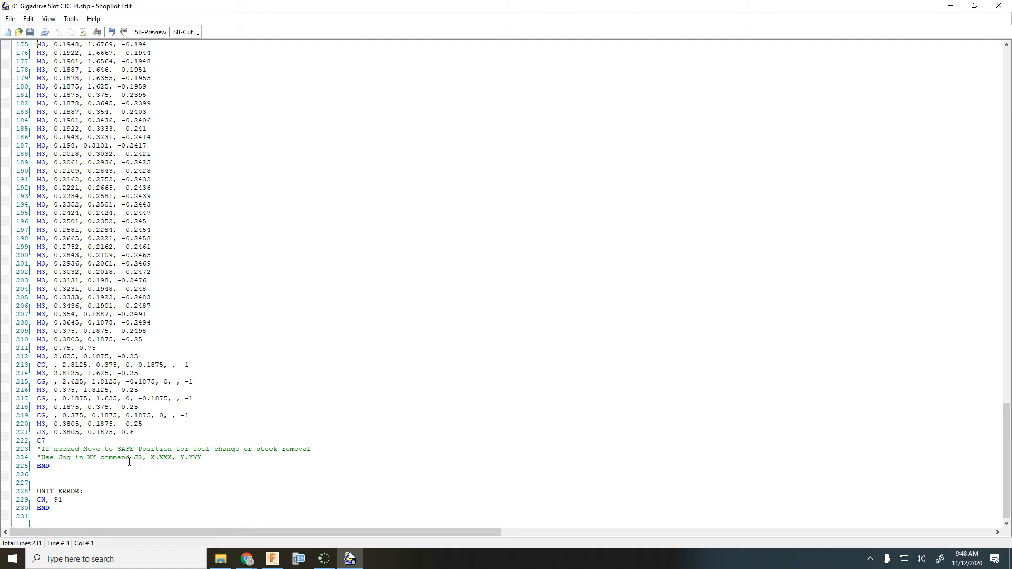
left_click_drag(133, 458, 31, 459)
key("Delete")
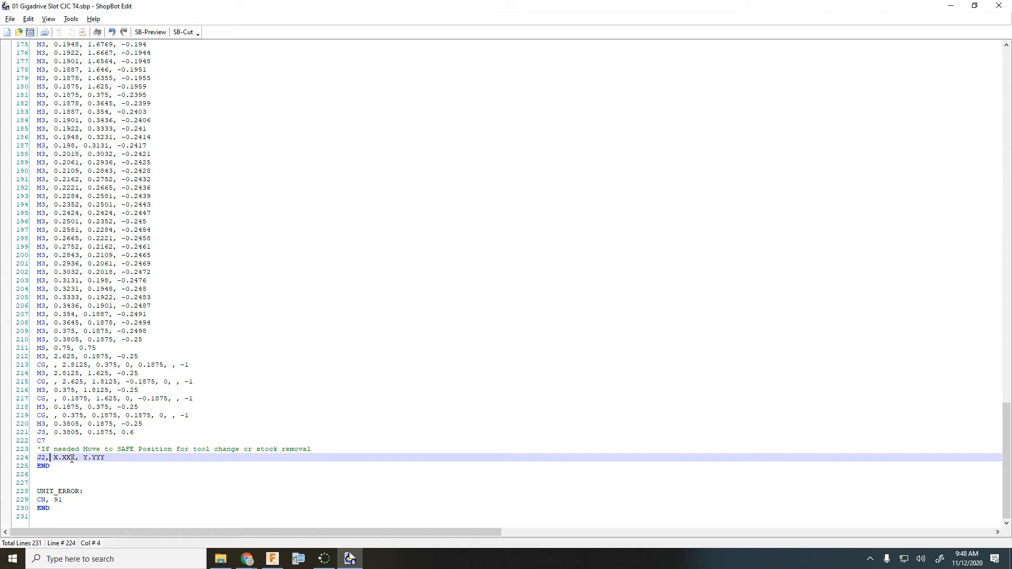
Step: Replace the J2 command's placeholder coordinates with X 10 and Y 8 as the safe position
left_click_drag(76, 457, 54, 458)
type("10")
left_click_drag(93, 457, 70, 458)
type("8")
left_click(145, 442)
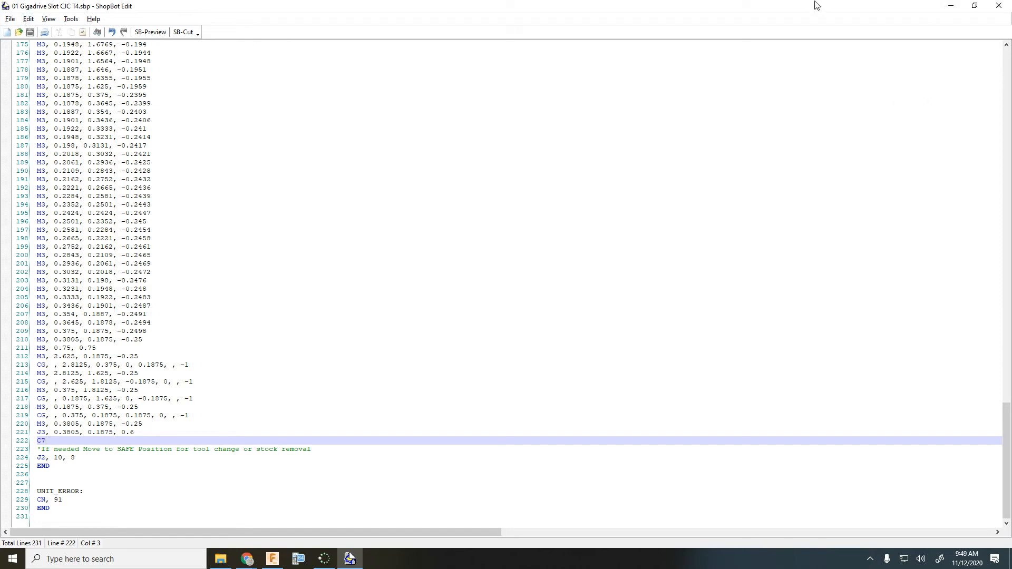
Step: Switch back to Fusion 360 and begin post processing the 2D Adaptive1 and Drill1 operations together
left_click(950, 6)
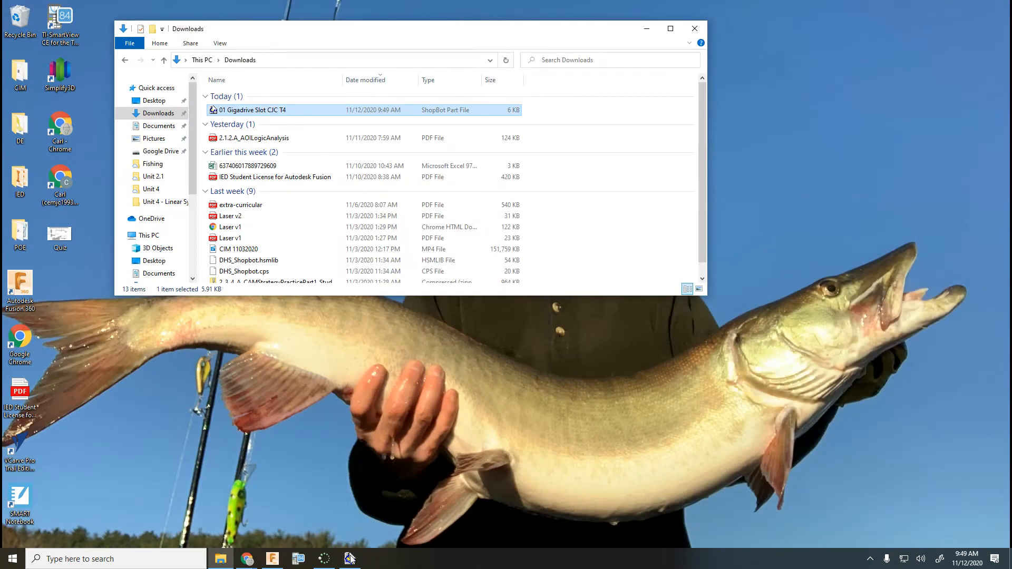
left_click(273, 559)
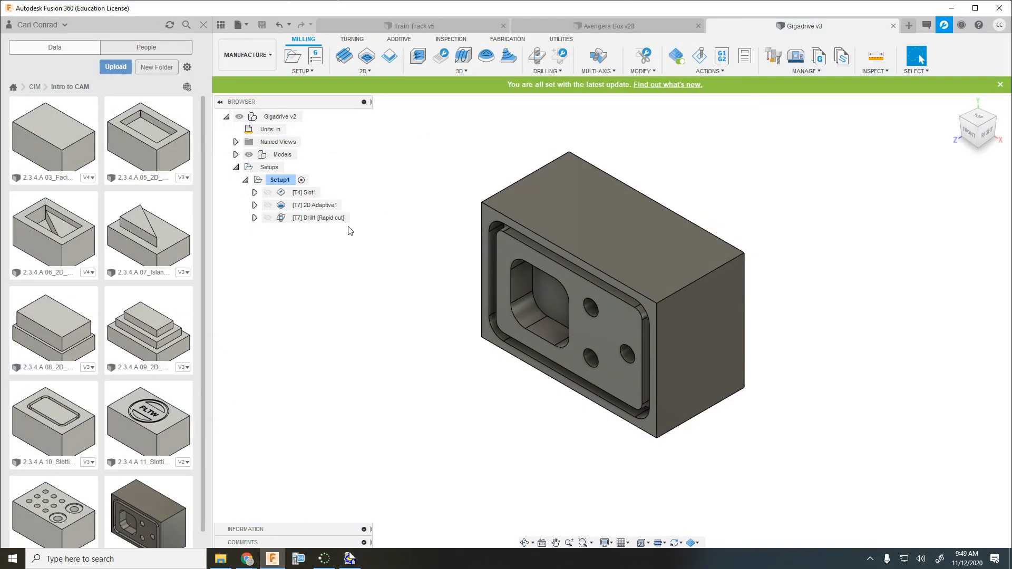
left_click(316, 205)
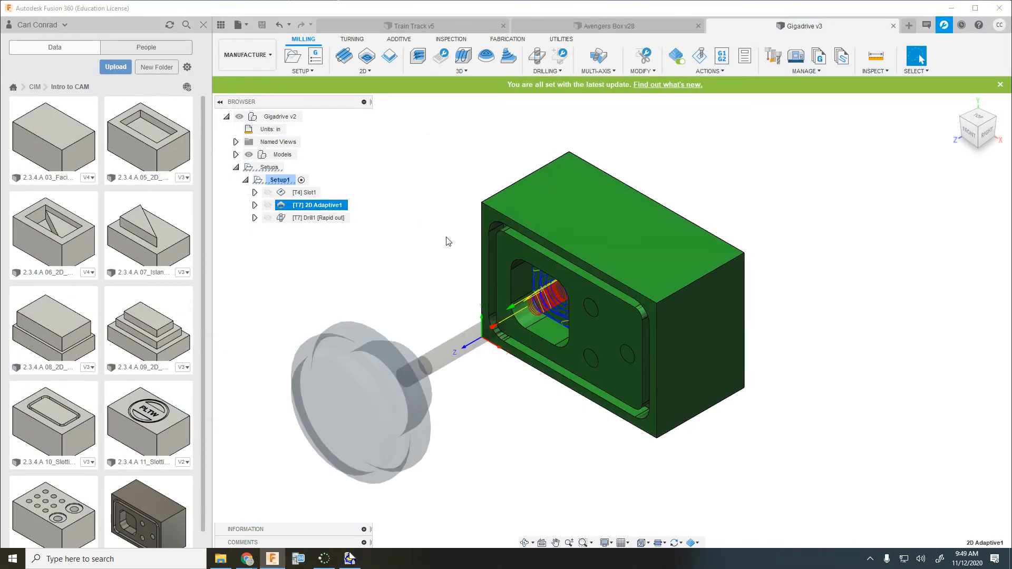
left_click(328, 218, "ctrl")
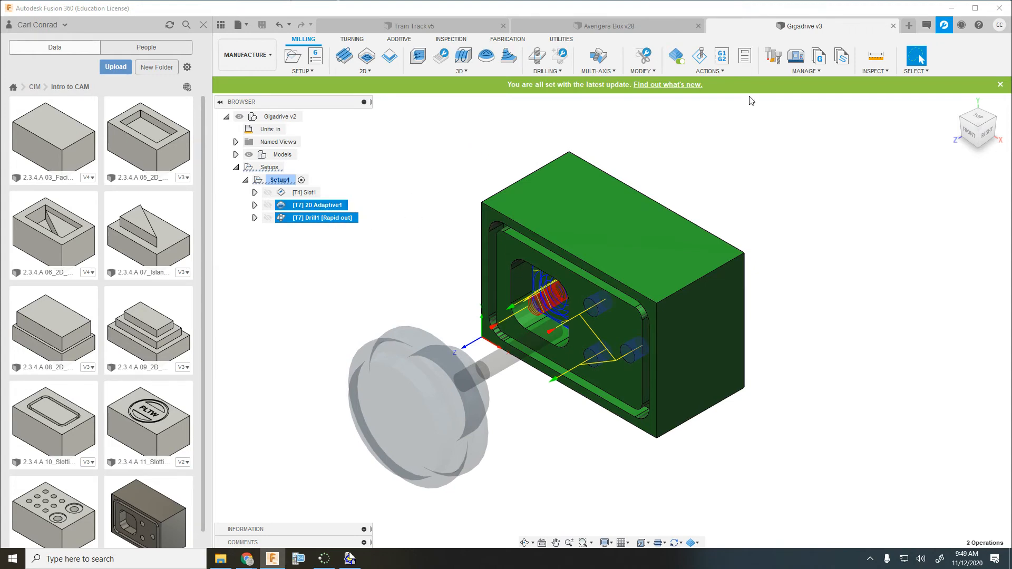
left_click(722, 58)
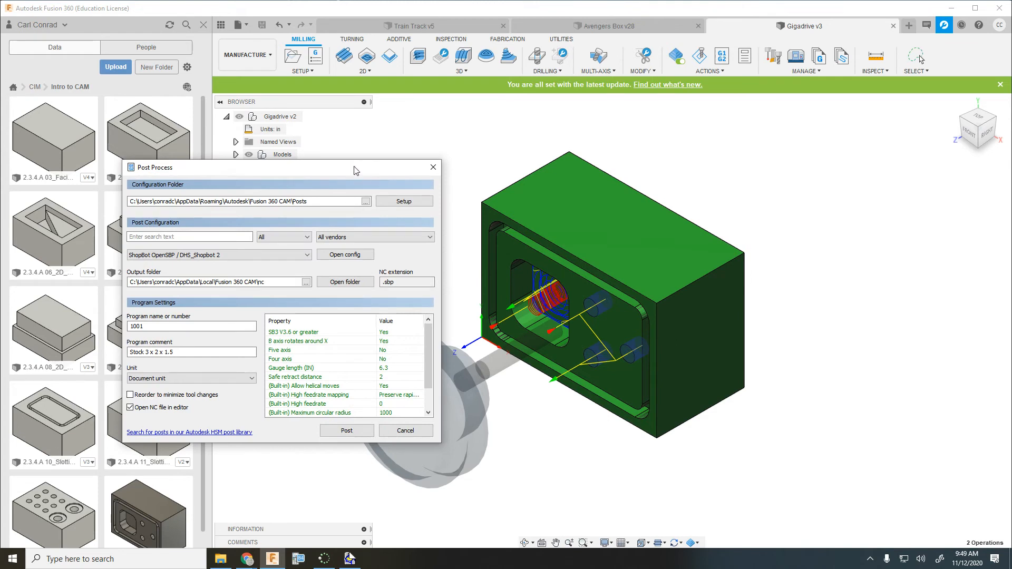
left_click_drag(331, 170, 264, 140)
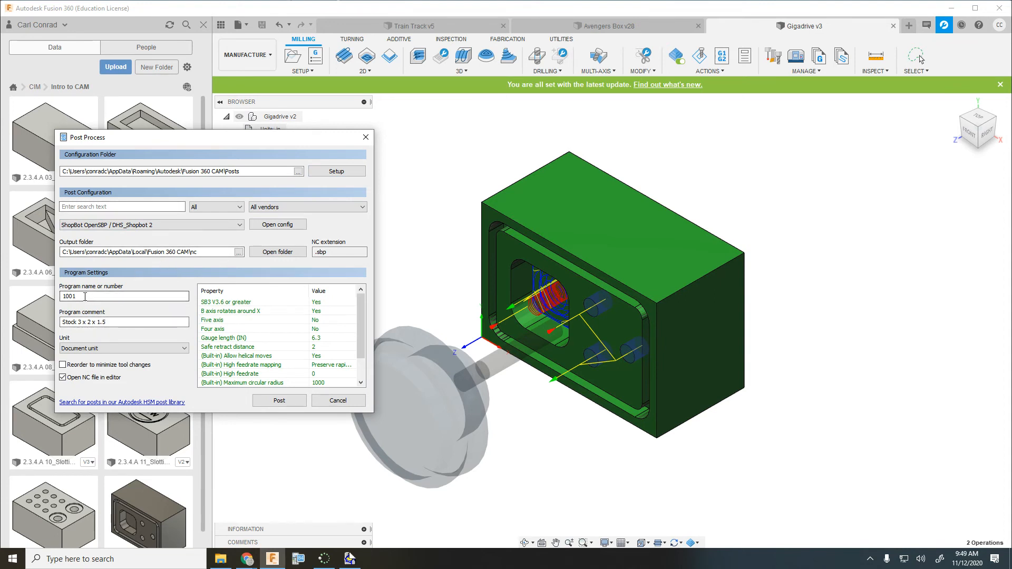
Step: Name the second program 02 Gigadrive Pocket Holes CJC T7
left_click_drag(83, 297, 56, 299)
type("02 Gigadrive Poc")
type("ket Holes CJC T7")
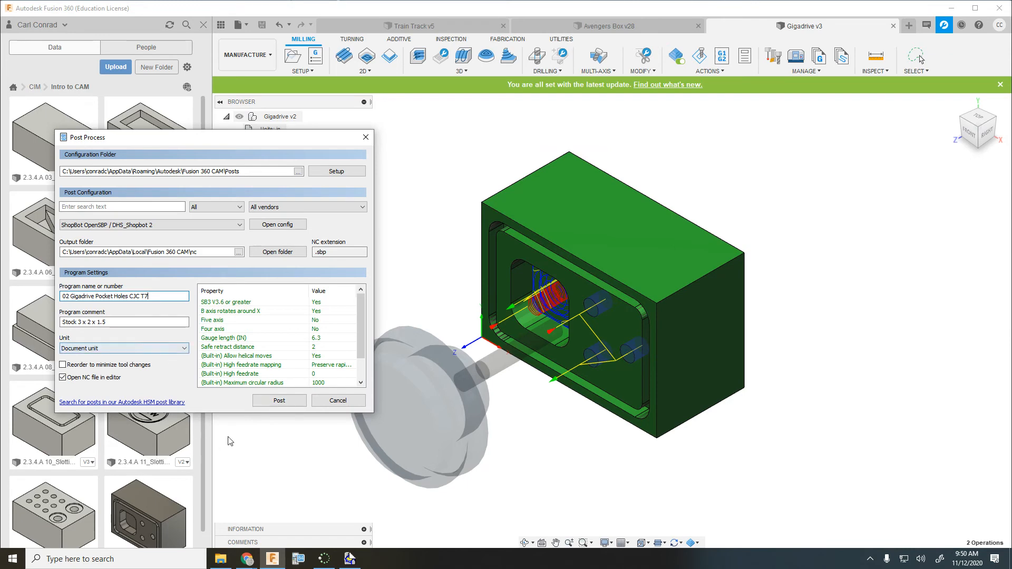
Step: Post the 02 Gigadrive Pocket Holes CJC T7 program and save it in the Downloads folder
left_click(275, 402)
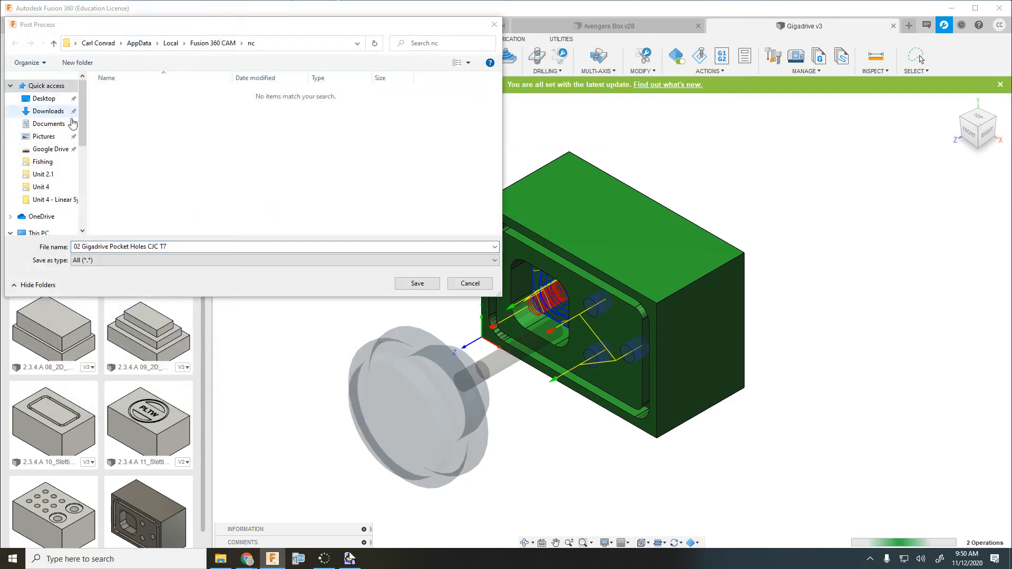
left_click(38, 113)
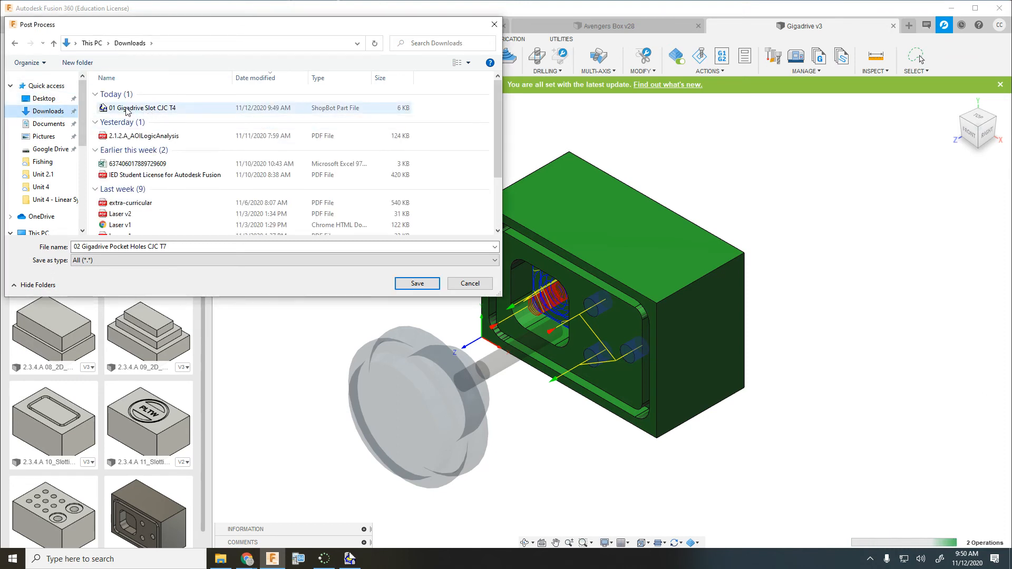
left_click(417, 284)
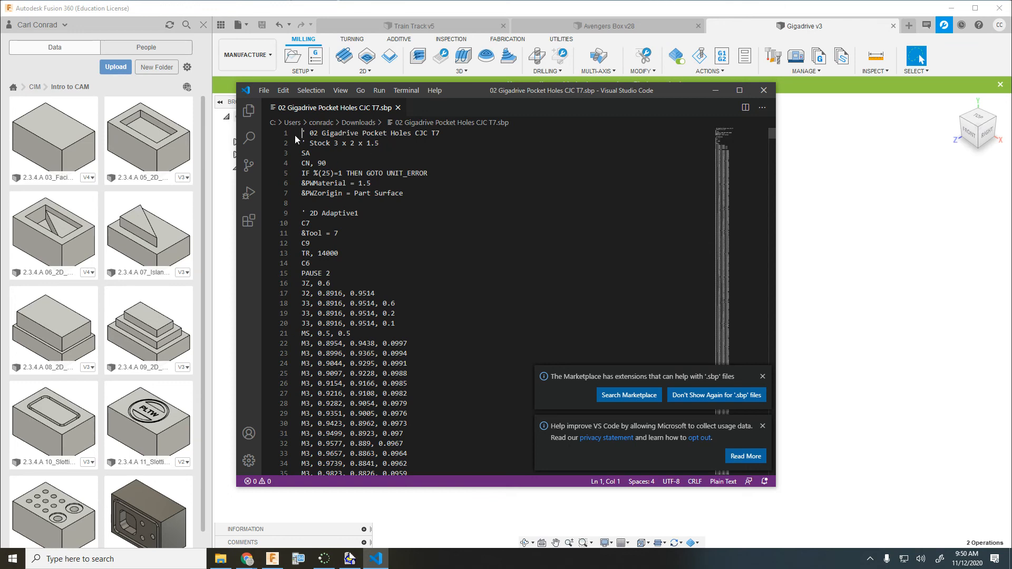
Step: Dismiss the editor notifications and delete the comment text 'Use Jog in XY command in front of J2 near the program's end
scroll(475, 211, "down", 8)
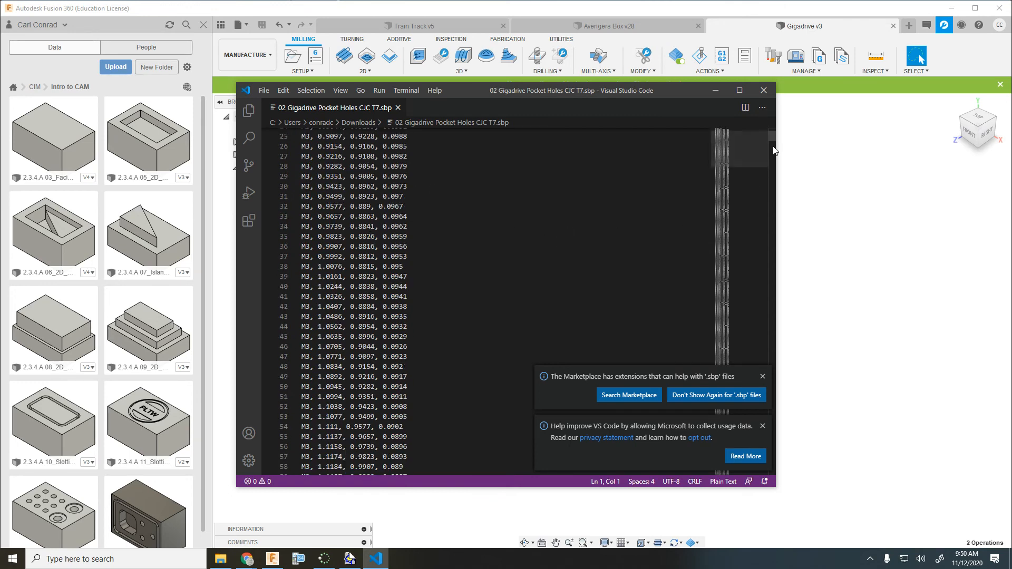
left_click(762, 378)
scroll(569, 253, "up", 1)
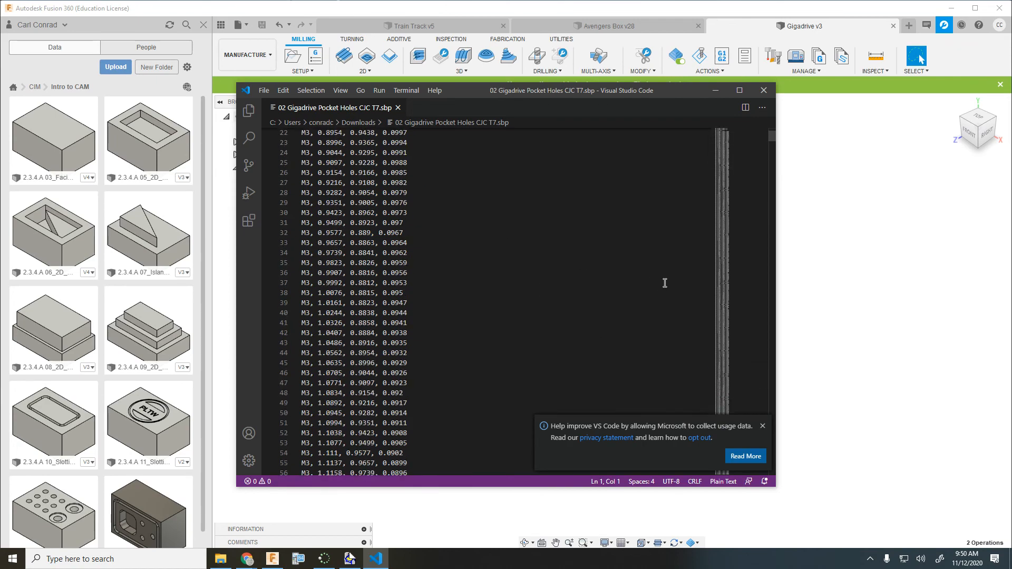
left_click_drag(768, 140, 769, 449)
left_click(762, 426)
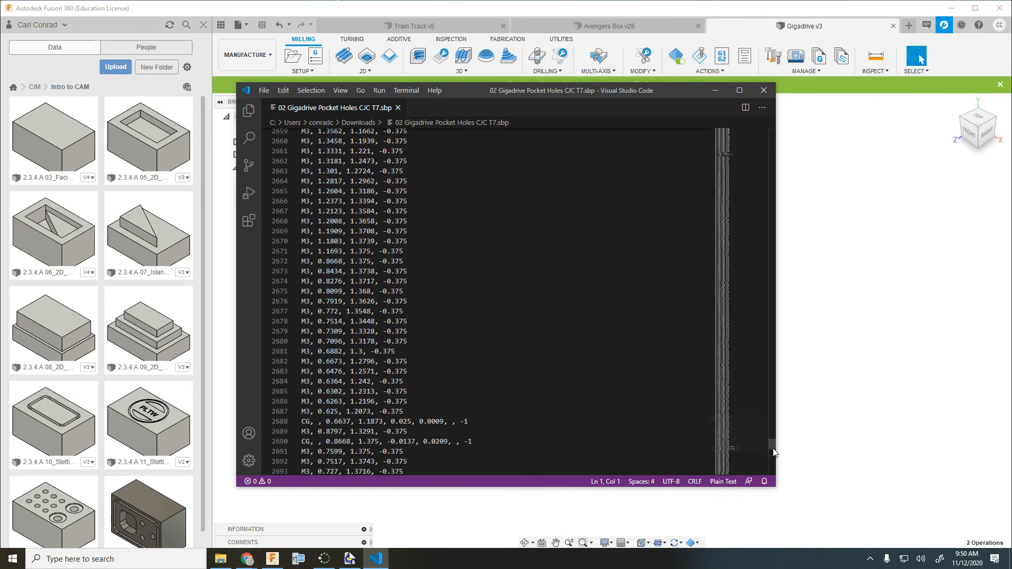
left_click_drag(771, 446, 773, 472)
left_click(369, 283)
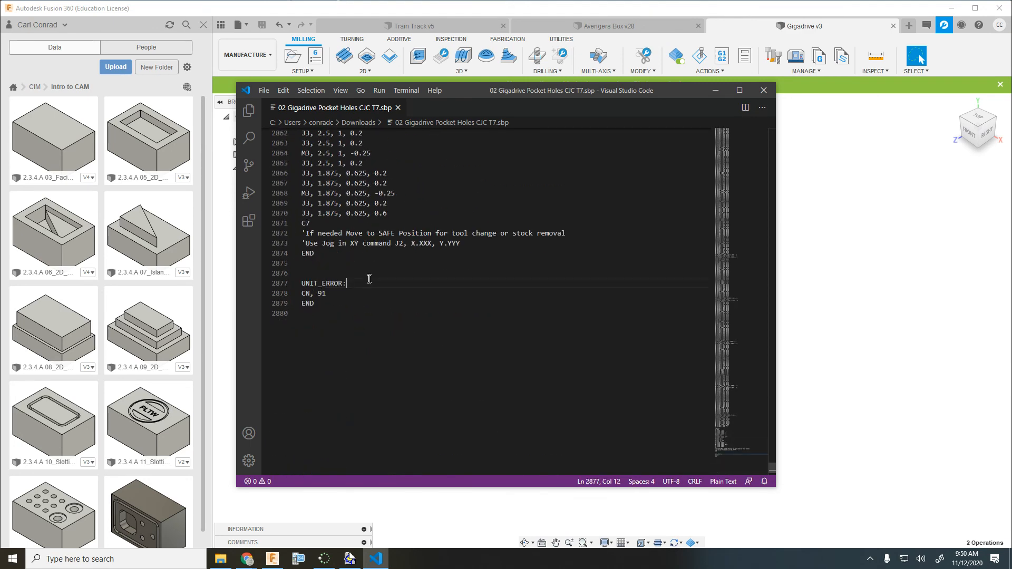
left_click(393, 243)
left_click_drag(393, 243, 301, 243)
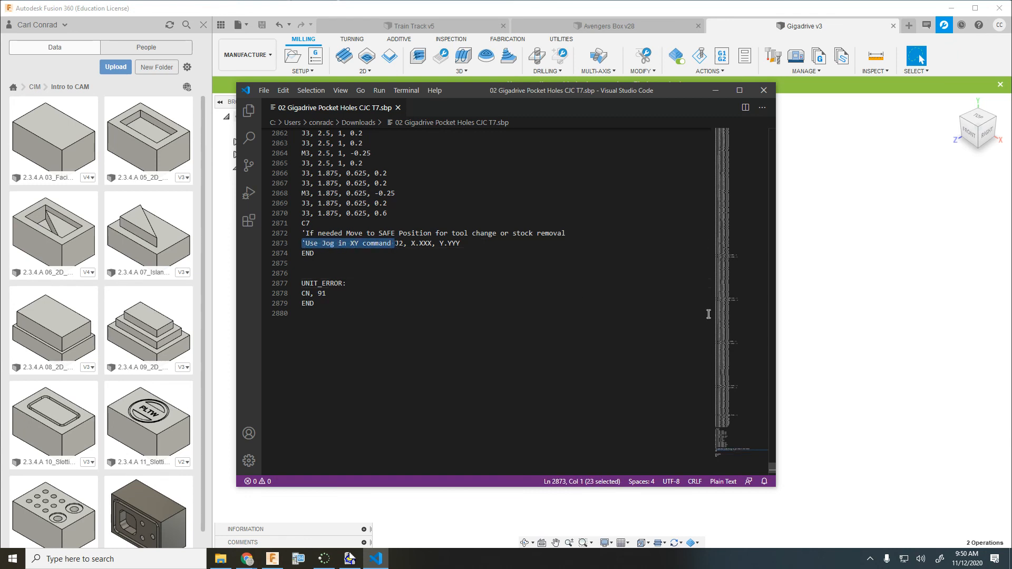
key("Delete")
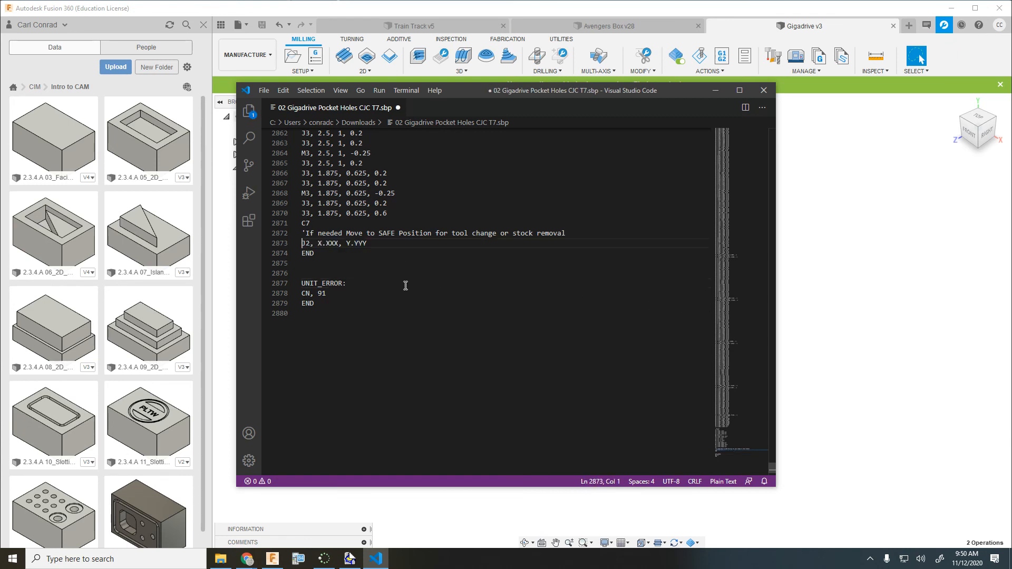
Step: Replace the X.XXX and Y.YYY placeholders of the J2 command with 10 and 8
left_click(317, 243)
left_click_drag(317, 243, 337, 243)
type("10")
left_click_drag(355, 244, 337, 243)
type("8")
left_click(445, 253)
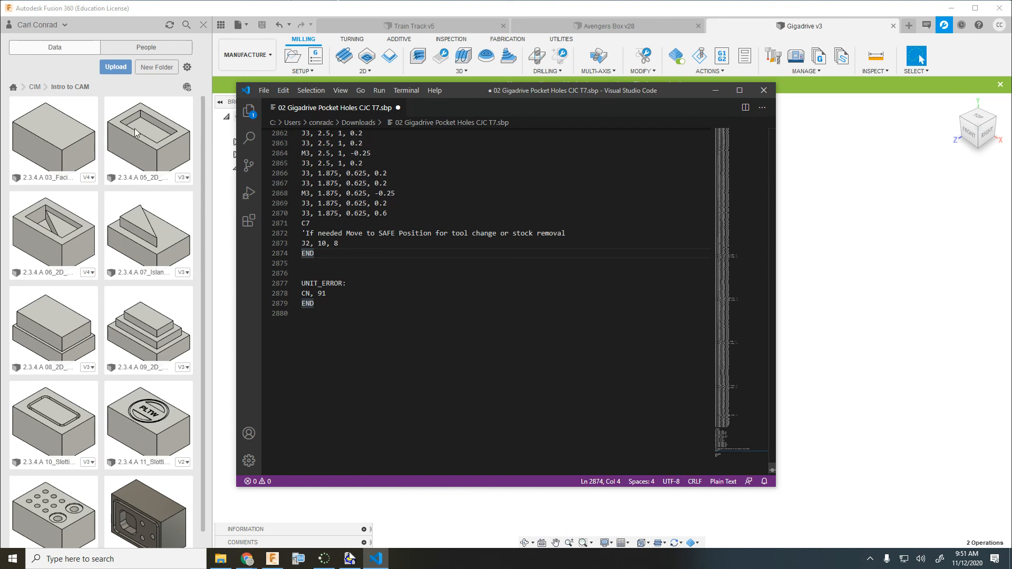
Step: Save the edited pocket holes program and close the code editor to return to Fusion 360
left_click(263, 92)
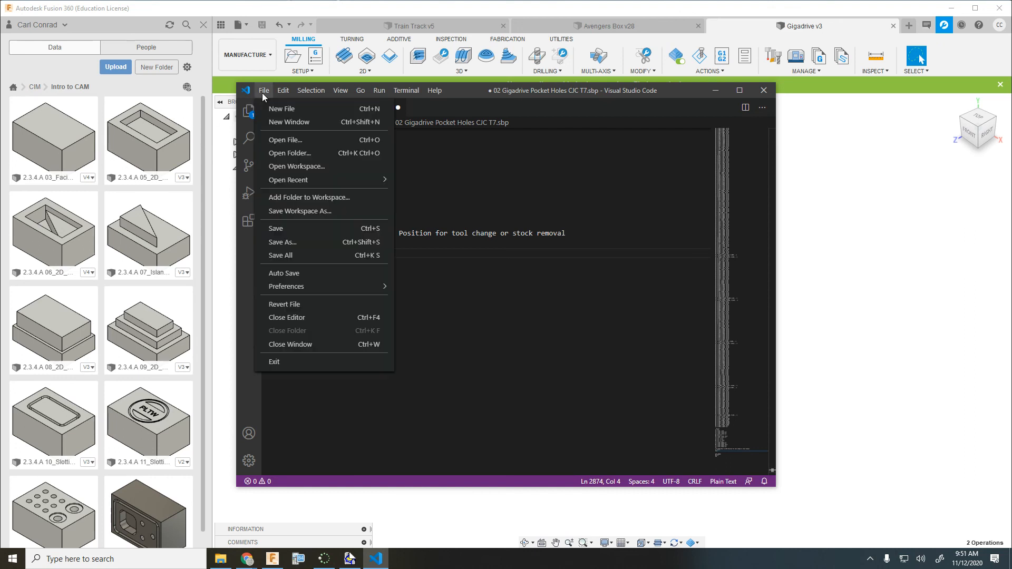
left_click(275, 229)
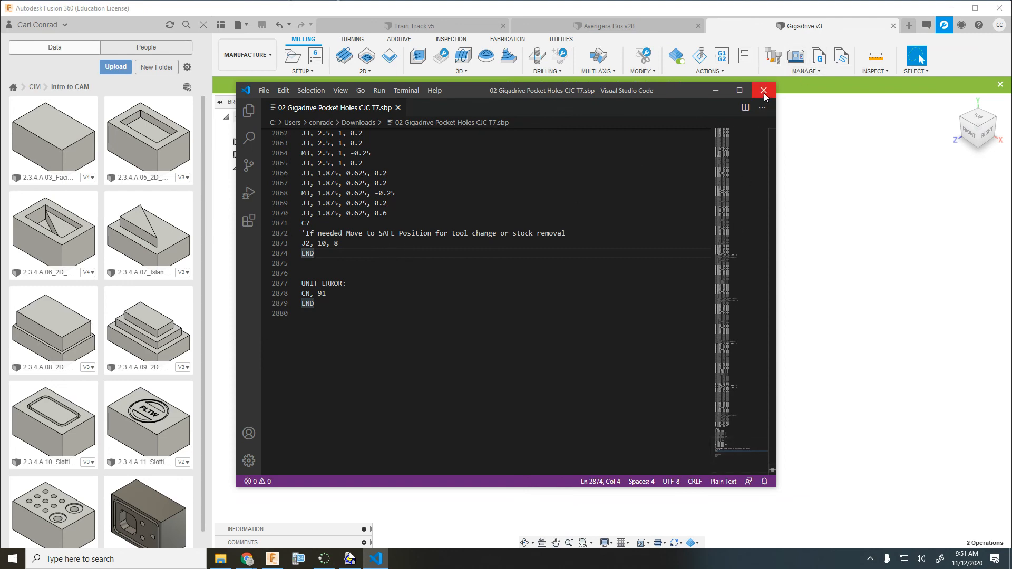
scroll(571, 185, "up", 3)
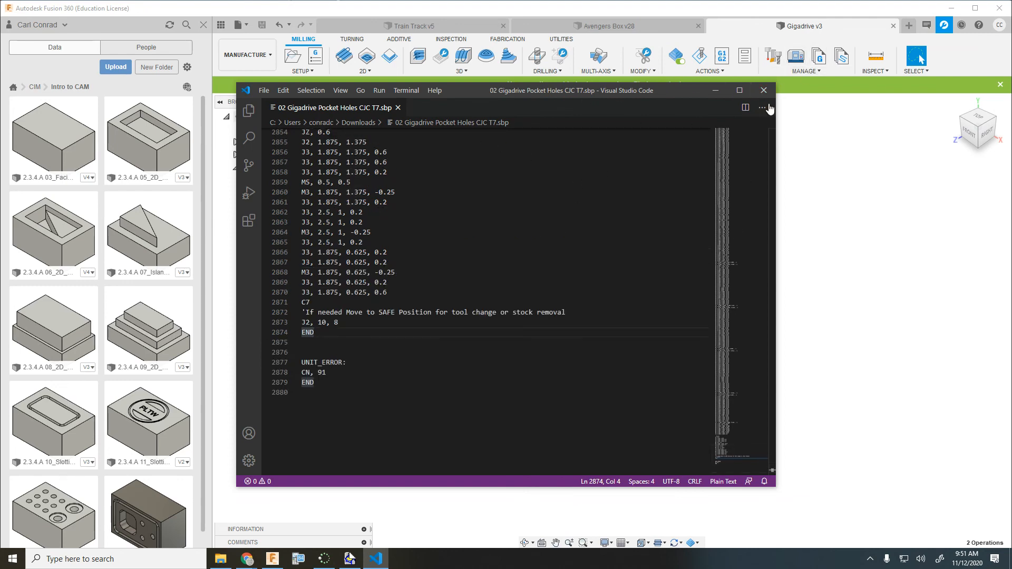
left_click(763, 90)
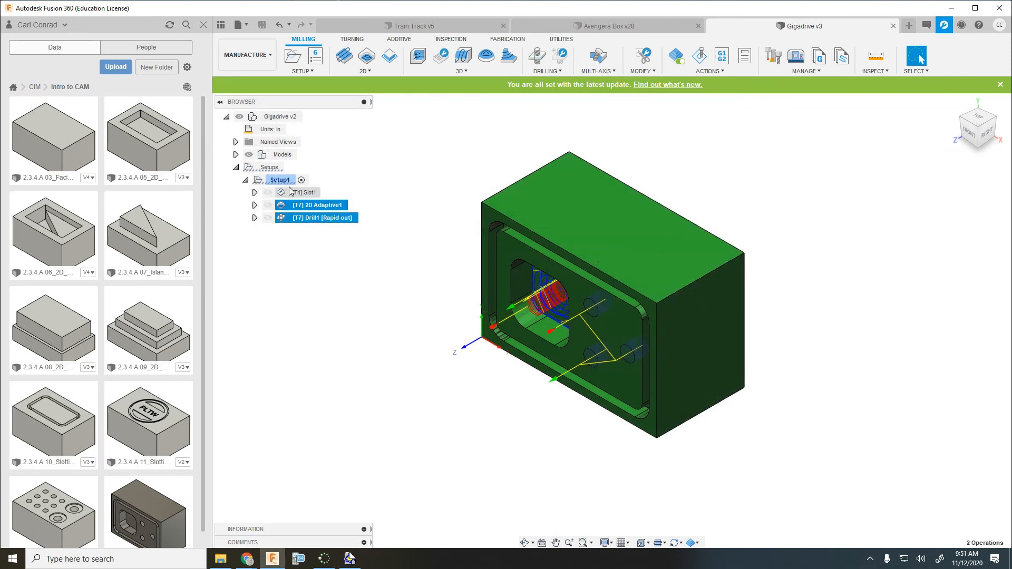